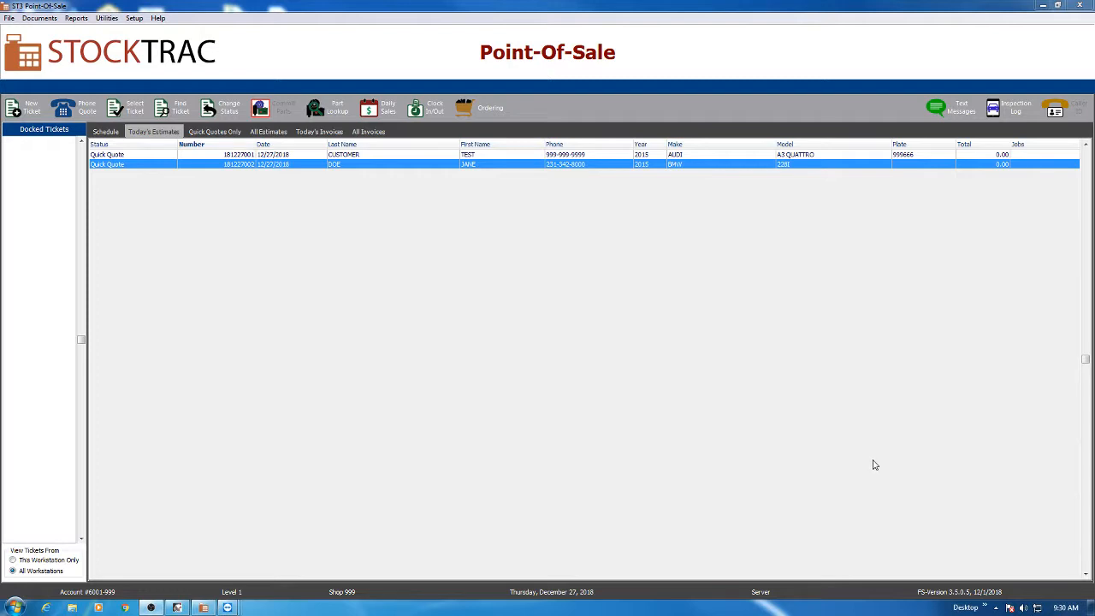
Open the estimate for the 2015 BMW 228I and show its inspections
double_click(486, 166)
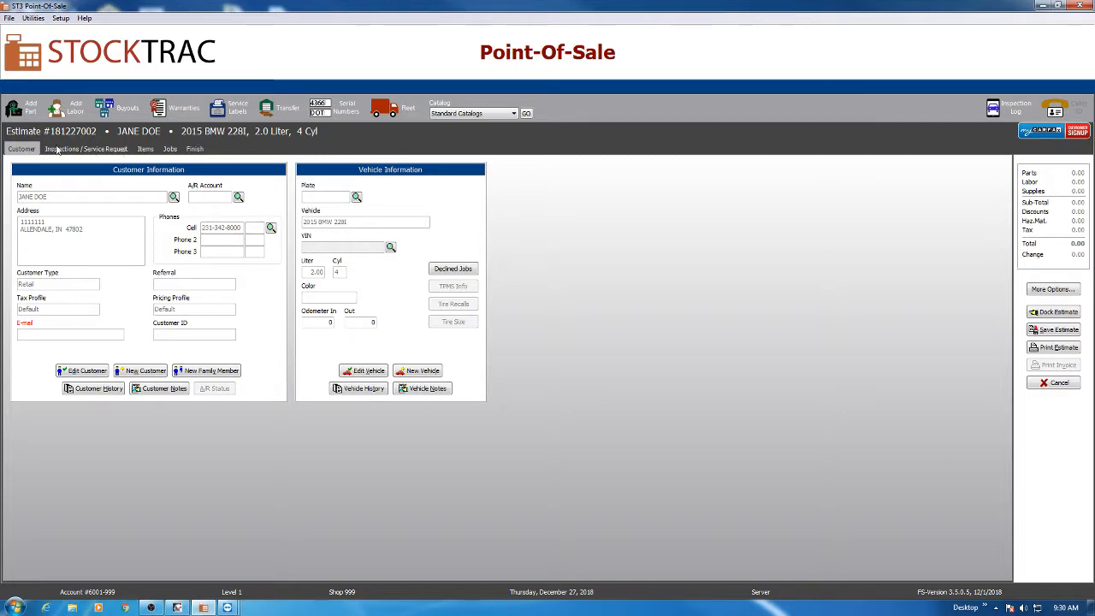
left_click(86, 149)
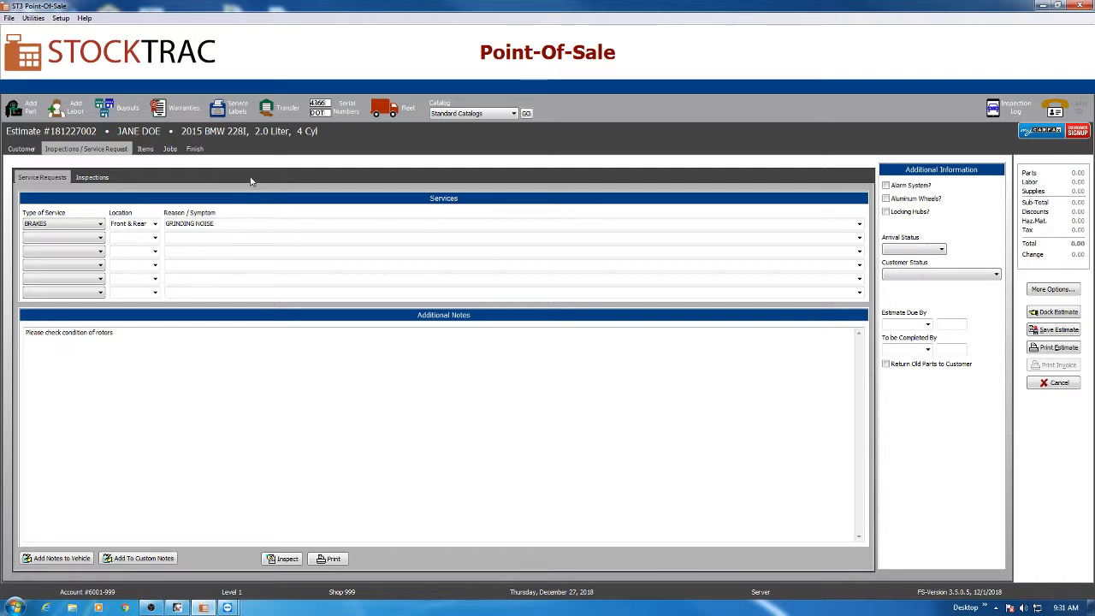
left_click(92, 178)
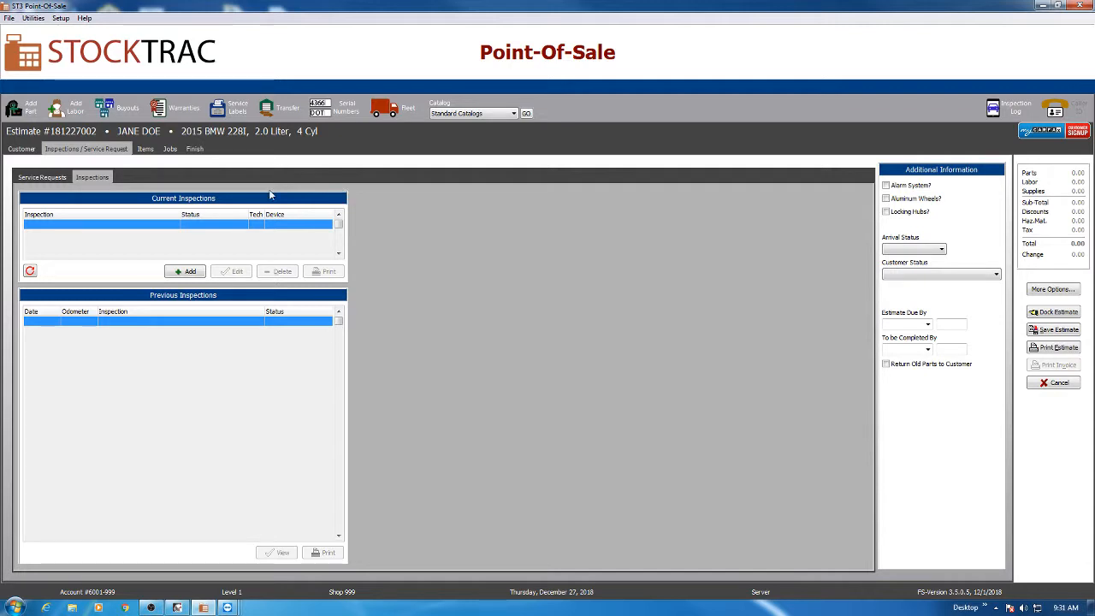
Add a Simple Inspection assigned to Next Available, including the notes from the service request
left_click(189, 274)
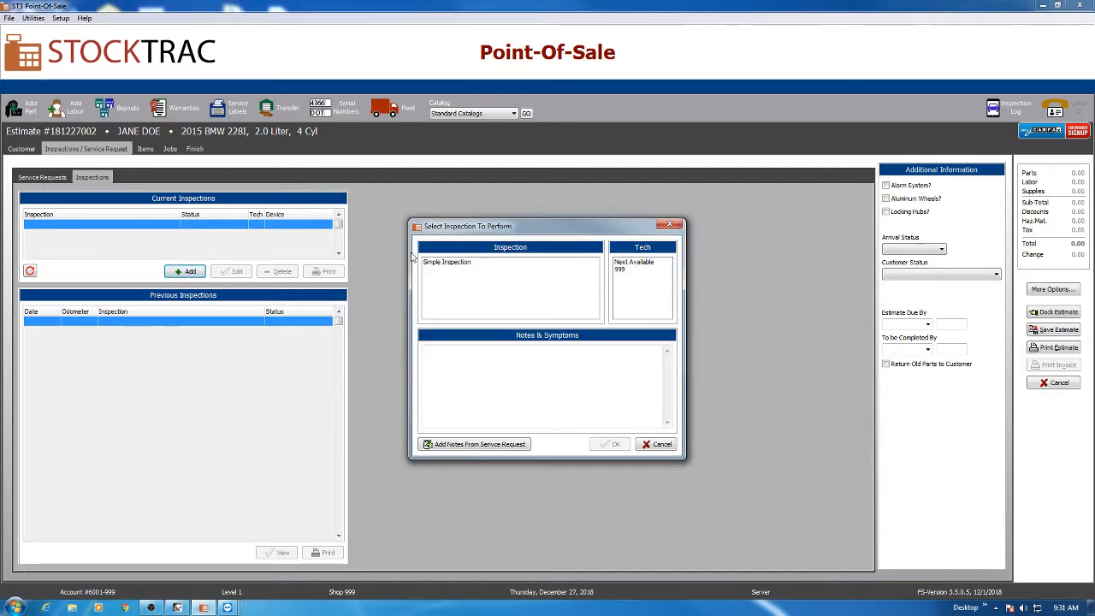
left_click(449, 264)
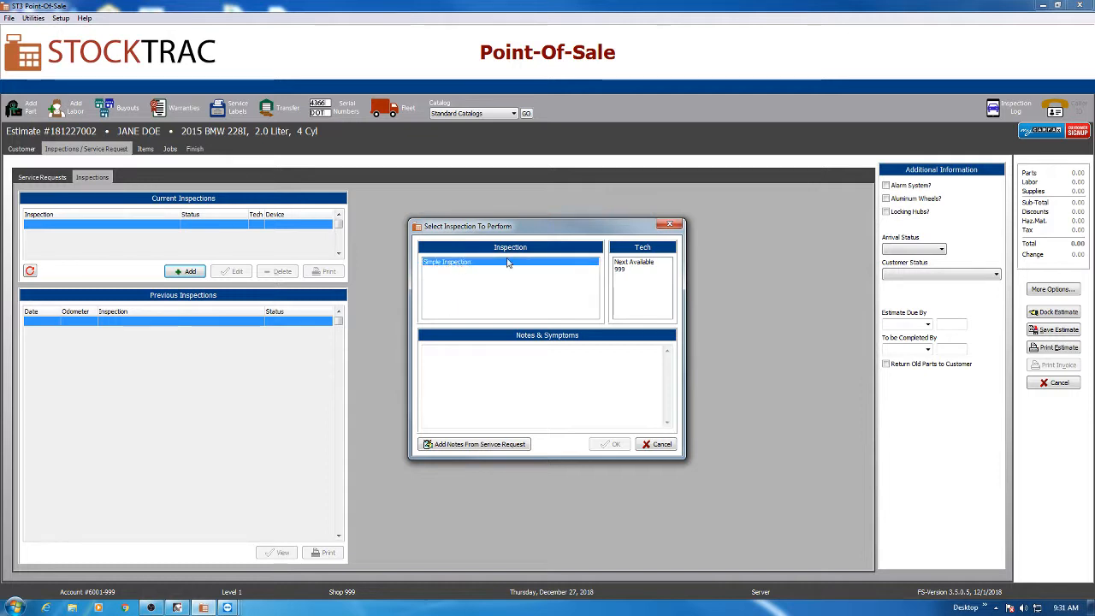
left_click(633, 266)
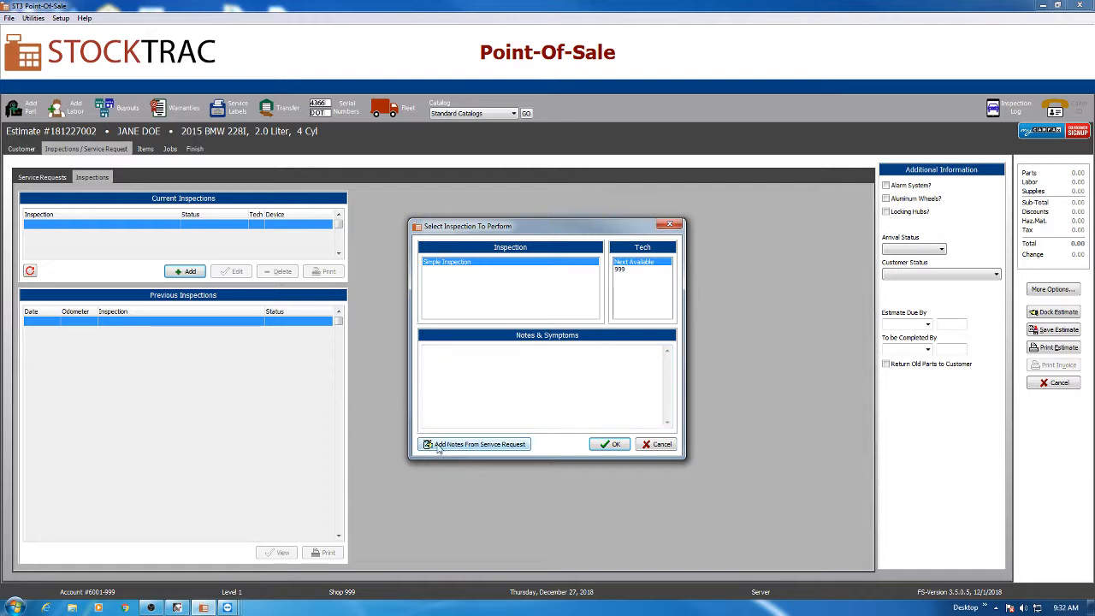
left_click(504, 450)
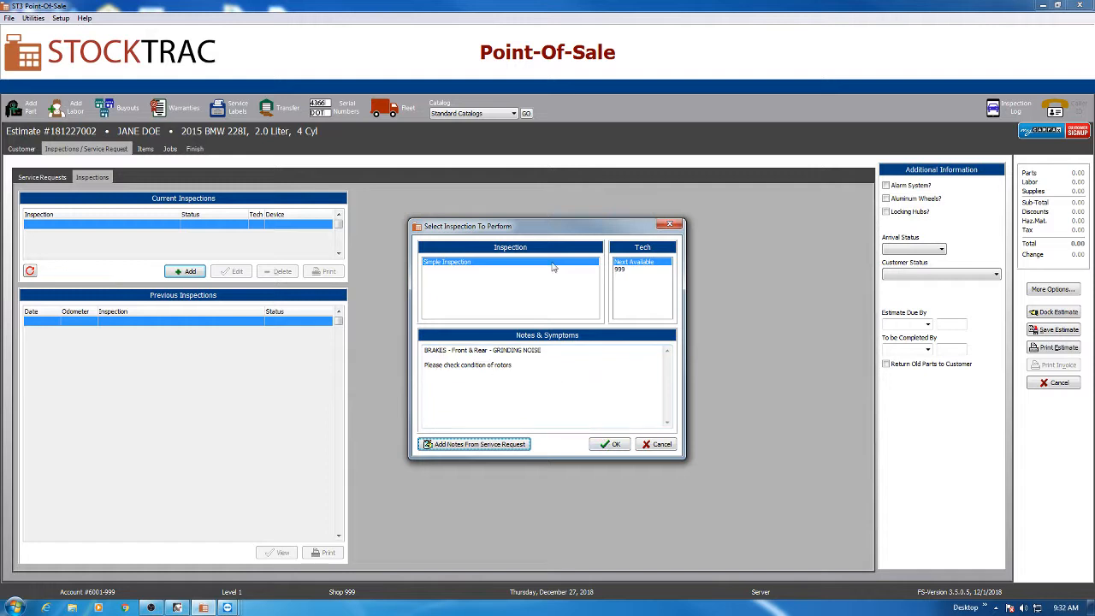
left_click(613, 448)
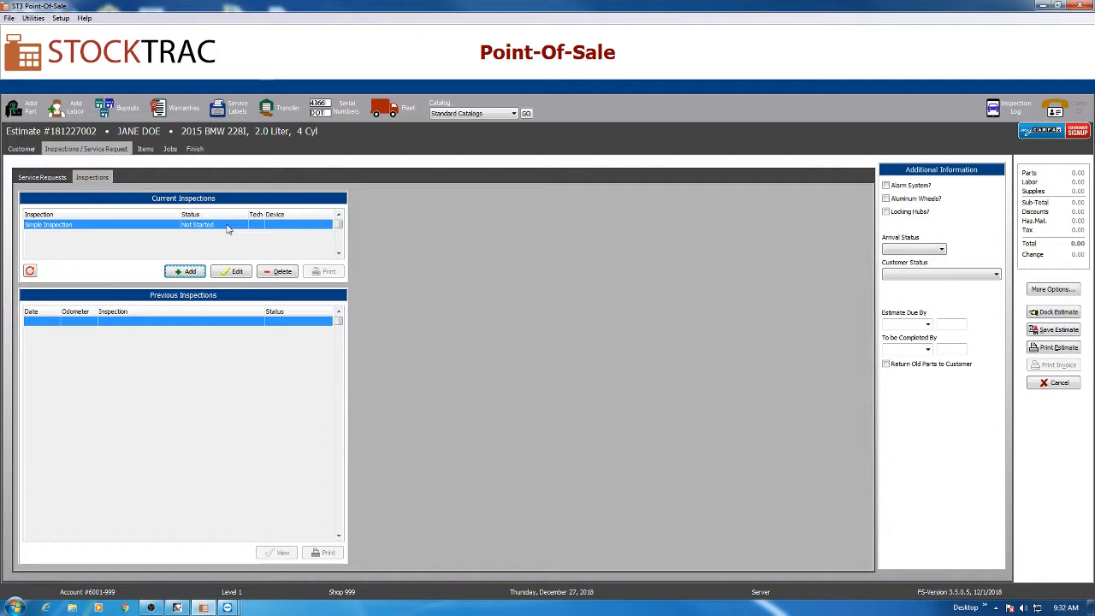
Switch to the TeamViewer tablet session, refresh and open the BMW's pending Simple Inspection as technician 999, and review its customer notes
left_click_drag(1094, 56, 841, 41)
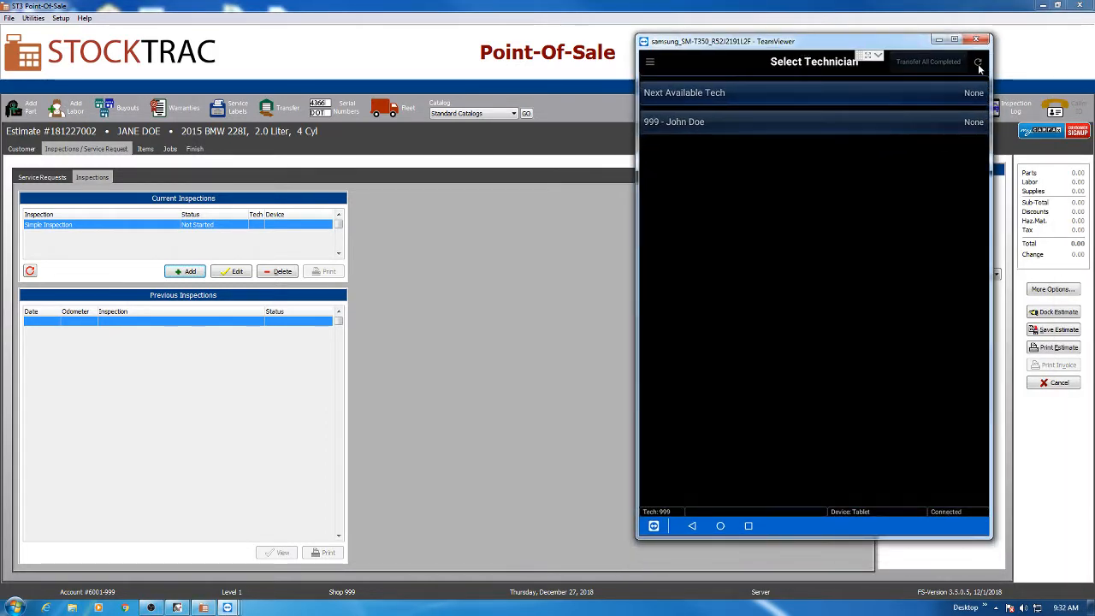
left_click(977, 63)
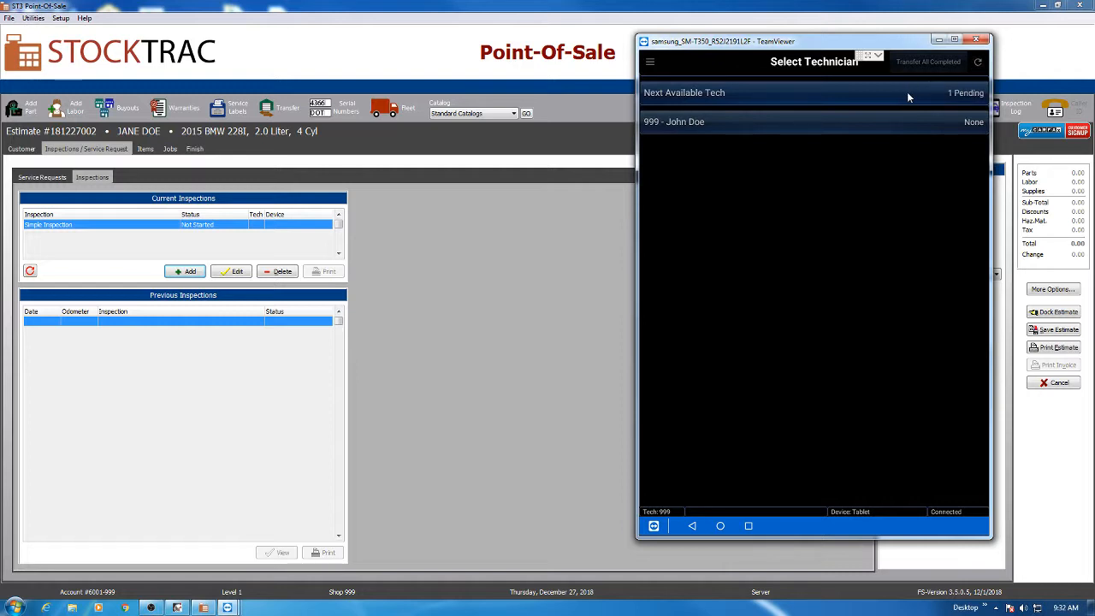
left_click(850, 95)
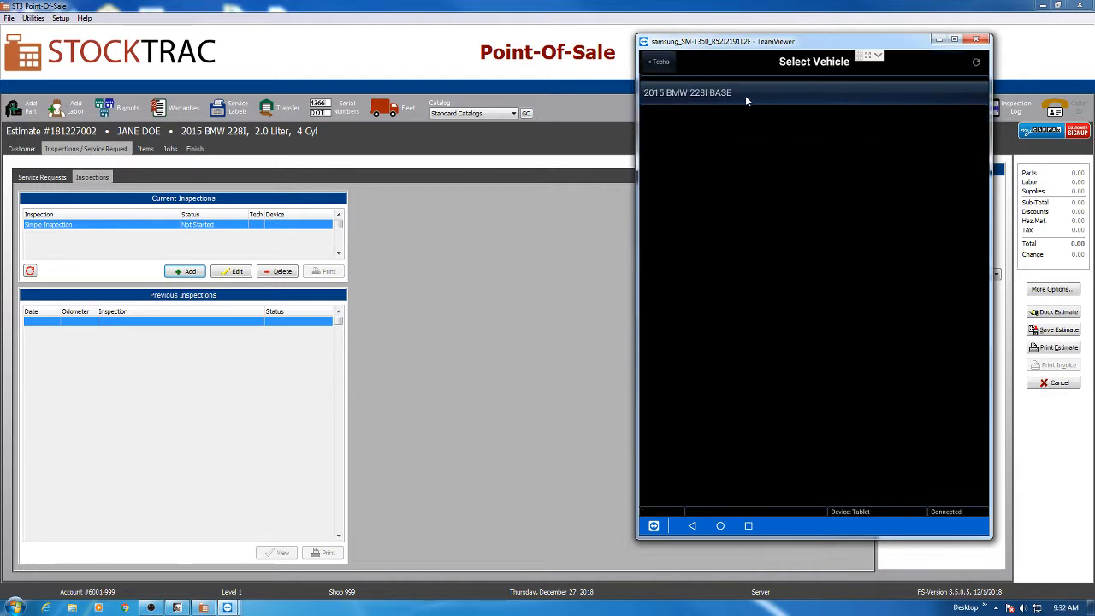
left_click(775, 93)
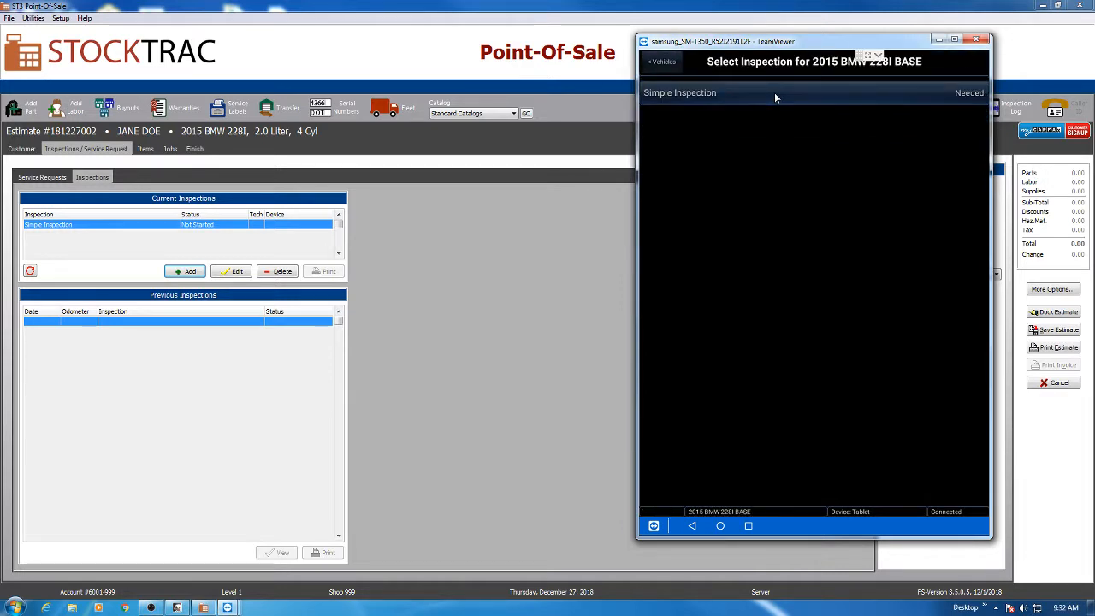
left_click(774, 92)
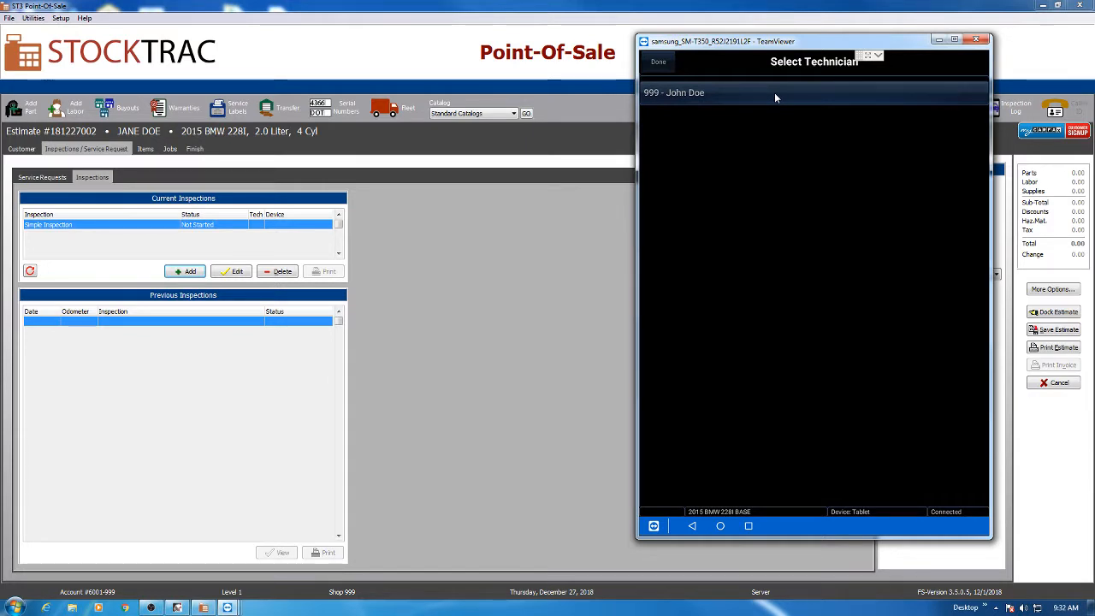
left_click(774, 93)
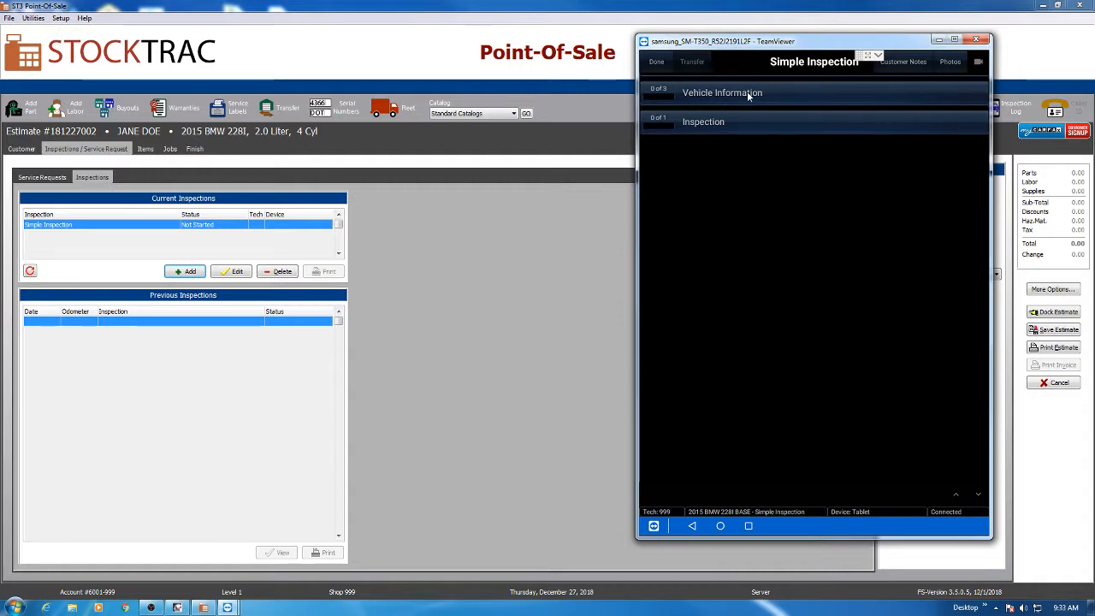
left_click(901, 61)
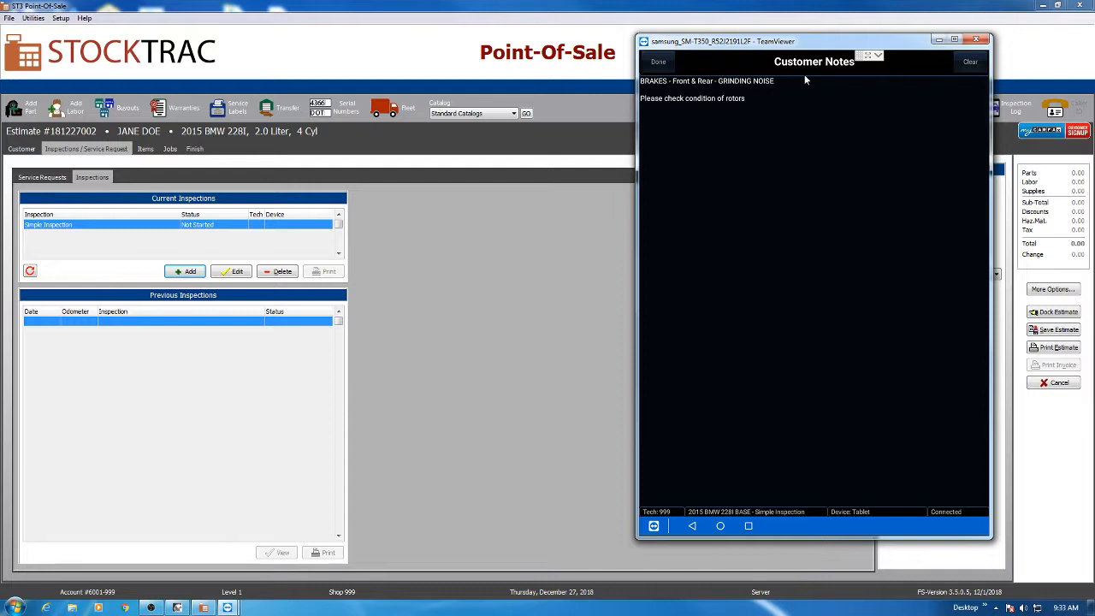
left_click(667, 64)
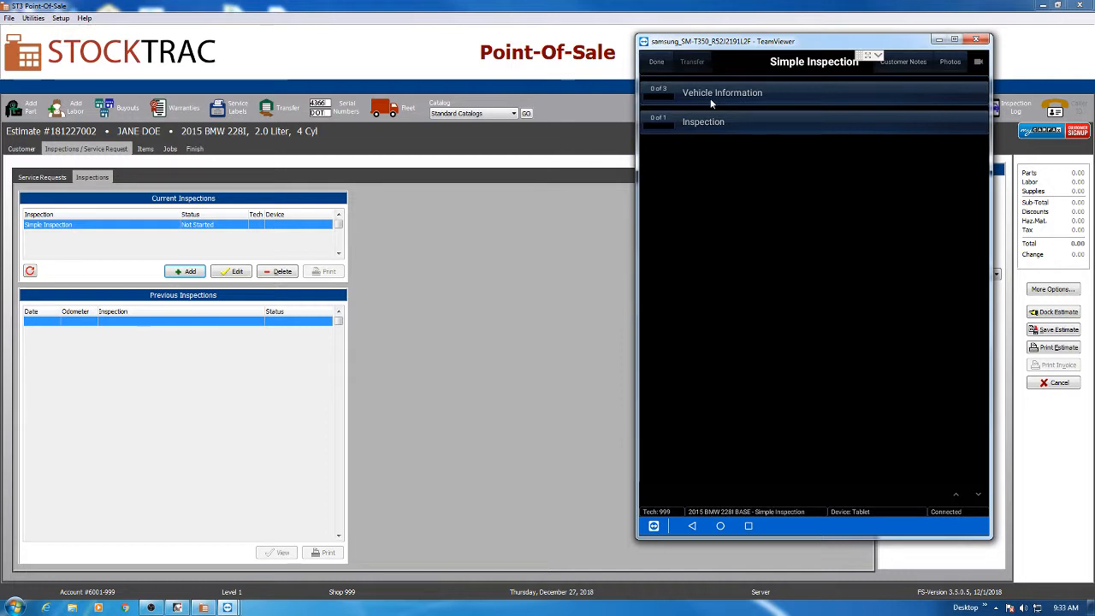
Complete the inspection's vehicle information with the VIN, the plate number and an odometer reading of 10000
left_click(770, 91)
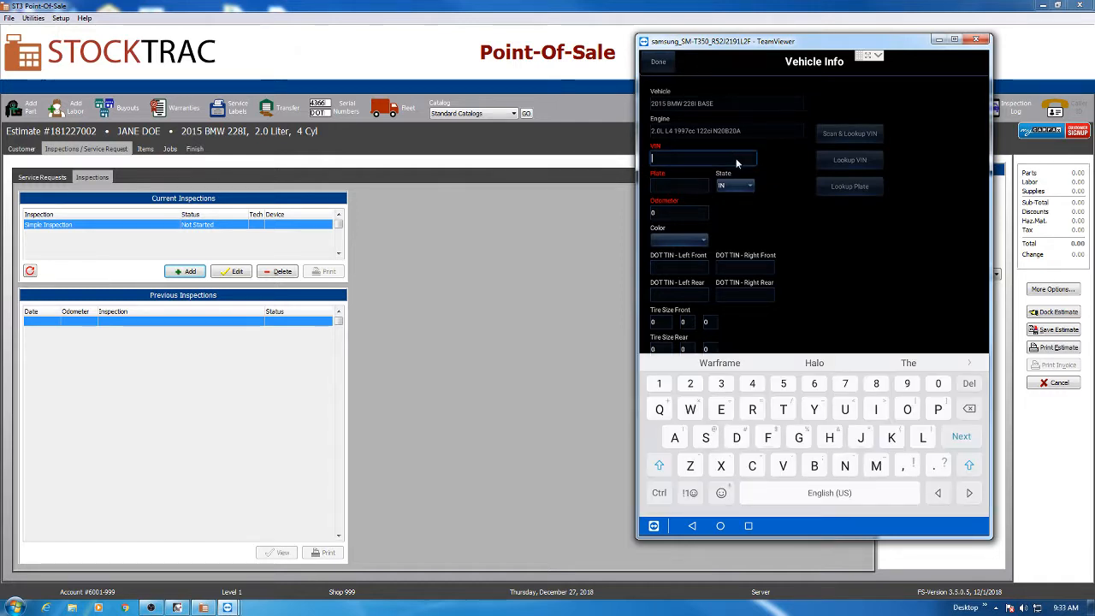
type("1111111")
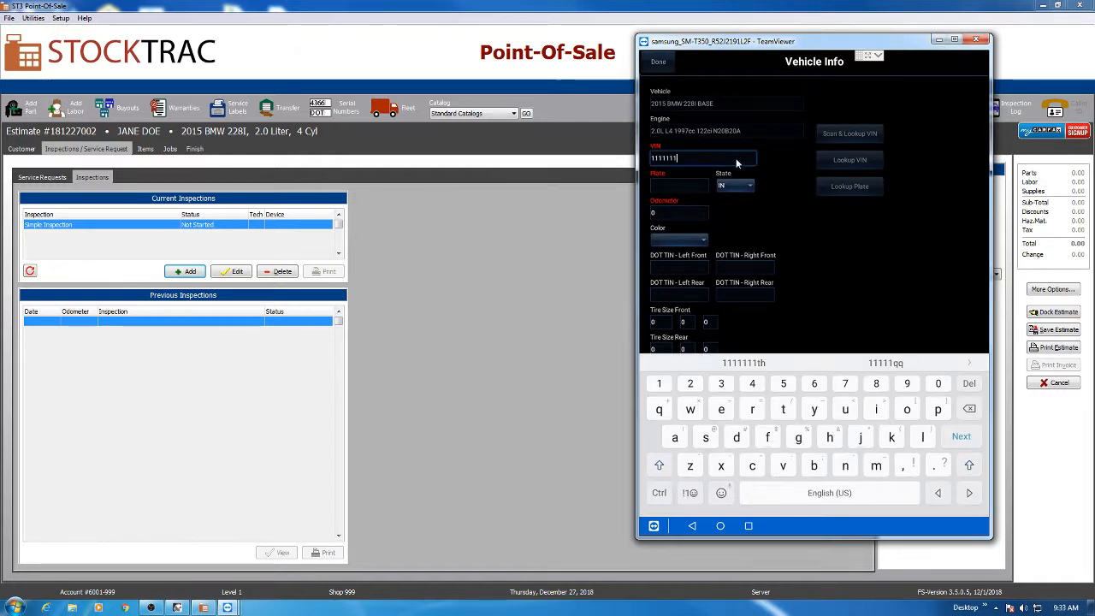
left_click(678, 186)
type("99999")
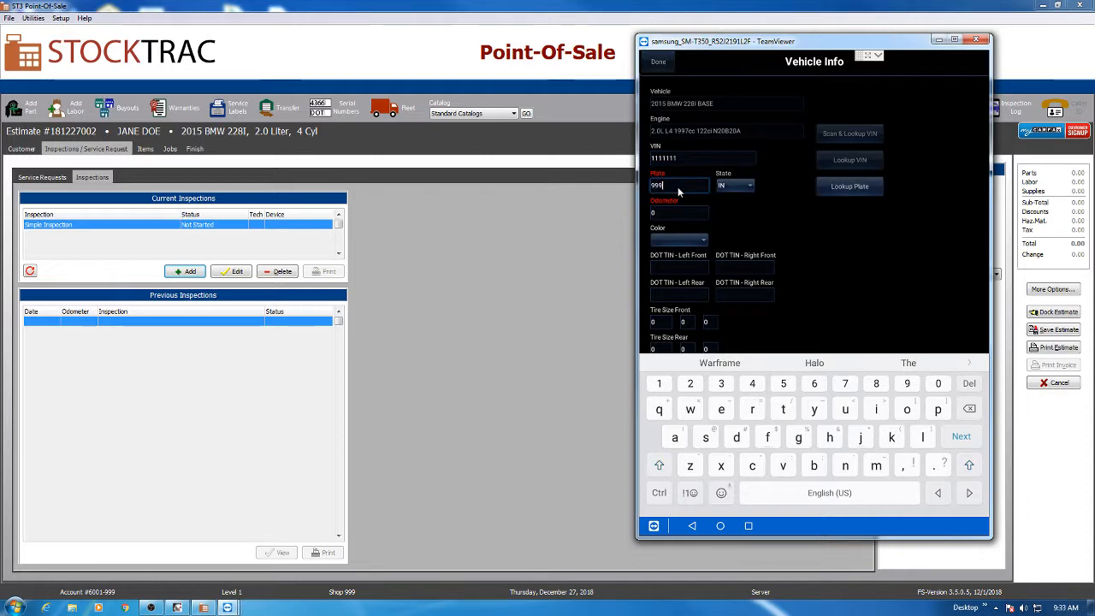
left_click(676, 213)
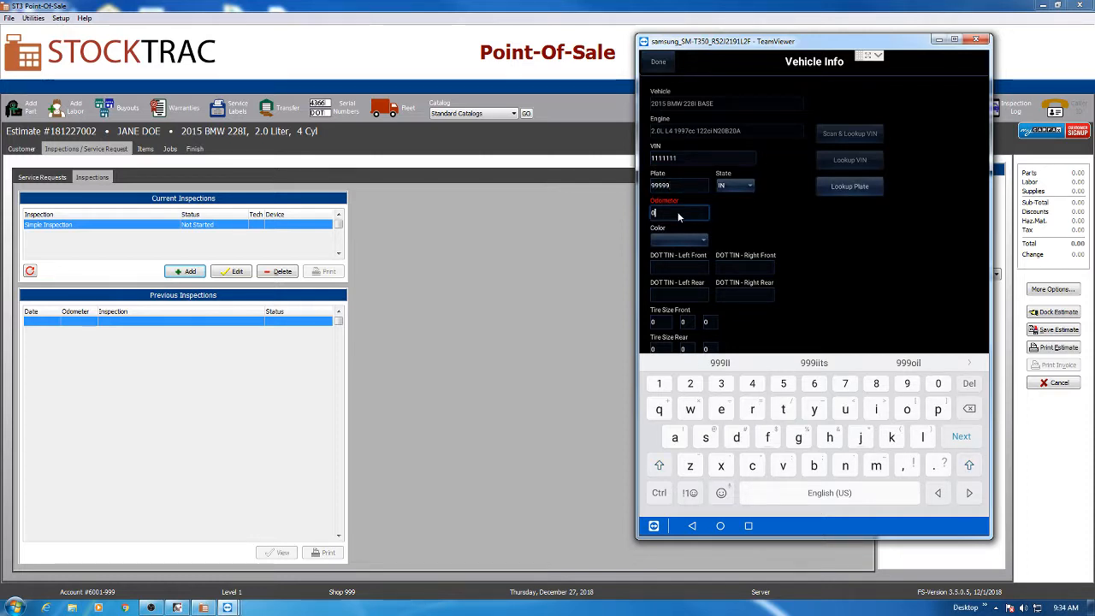
type("100")
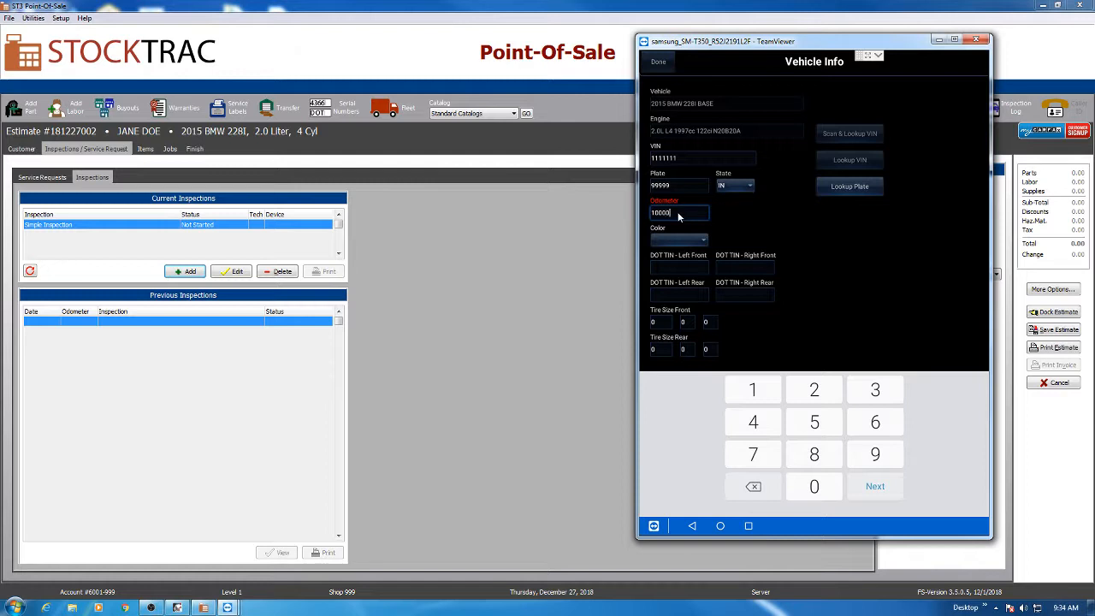
type("00")
left_click(875, 486)
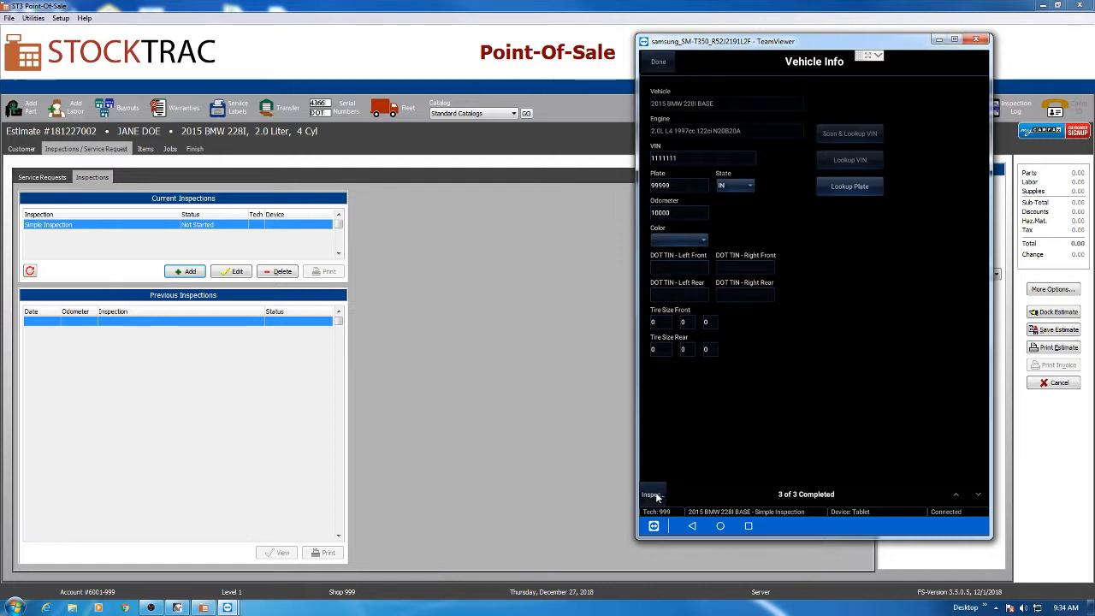
left_click(657, 65)
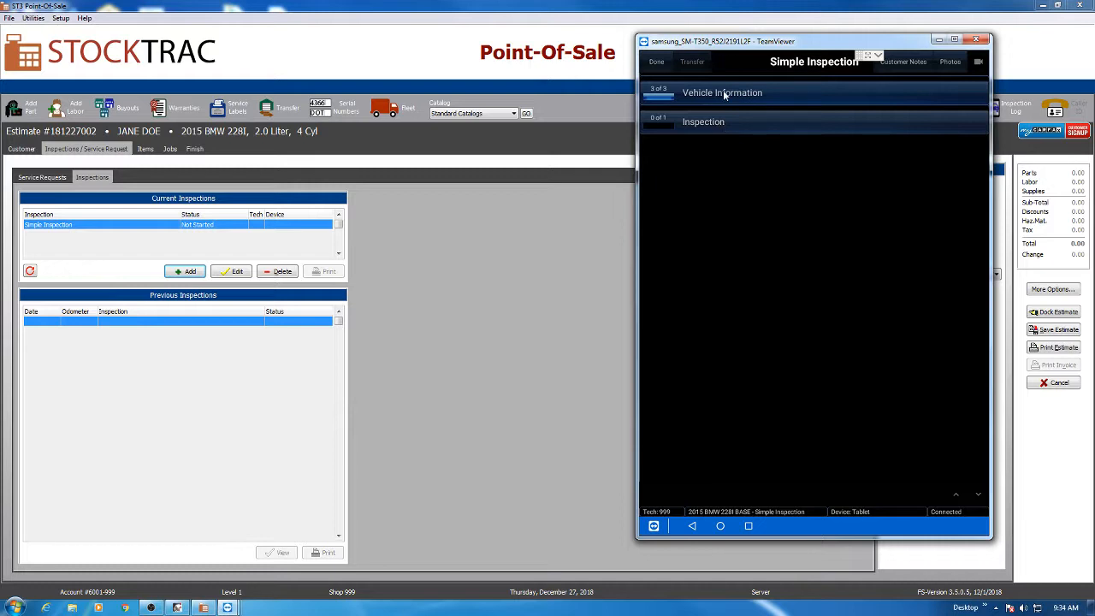
Go on from the vehicle information to the Inspection section and answer its inspection item with Yes
left_click(723, 93)
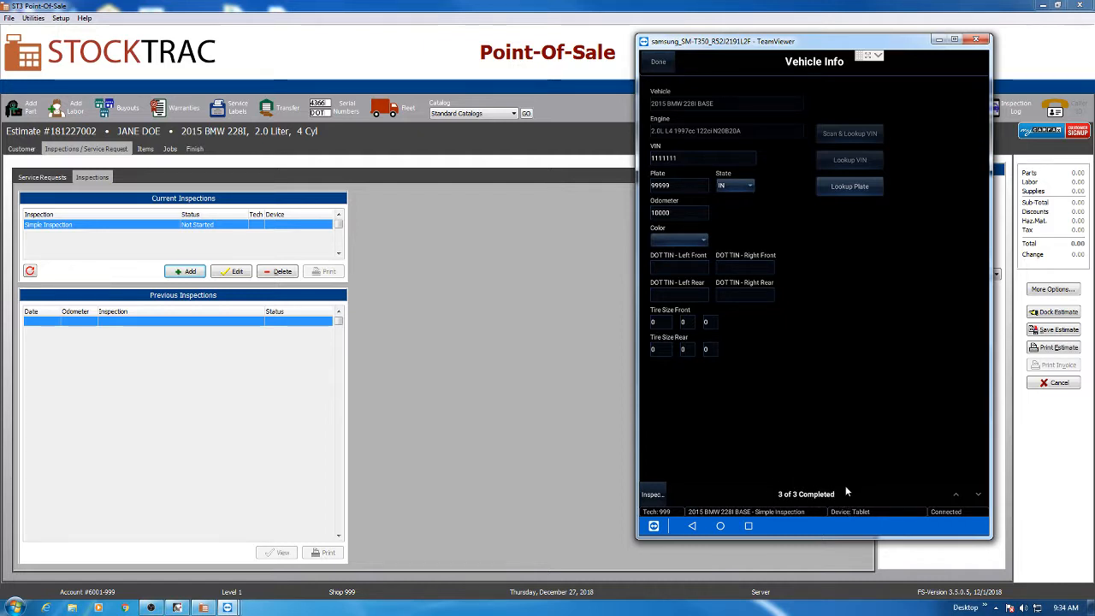
left_click(652, 497)
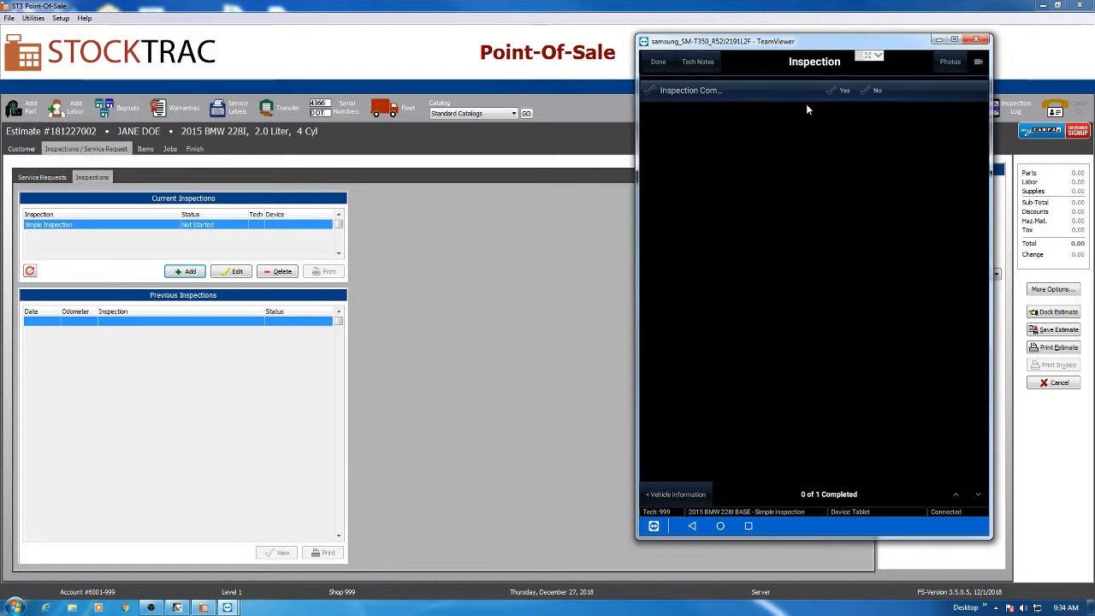
left_click(845, 93)
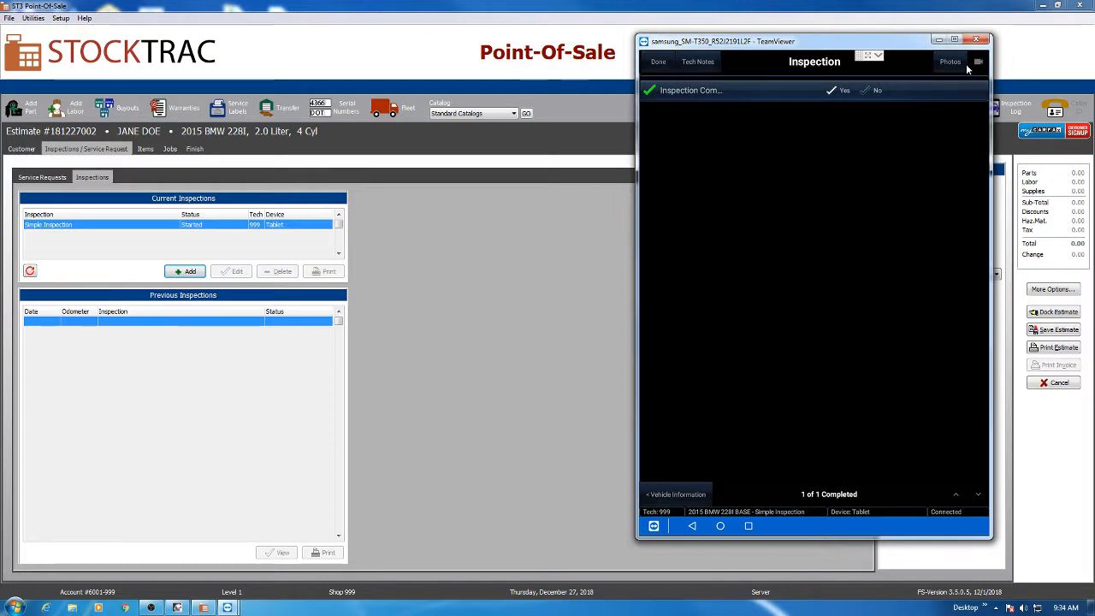
Add the technician note "Tech Notes" to the Inspection section and transfer the finished Simple Inspection
left_click(713, 58)
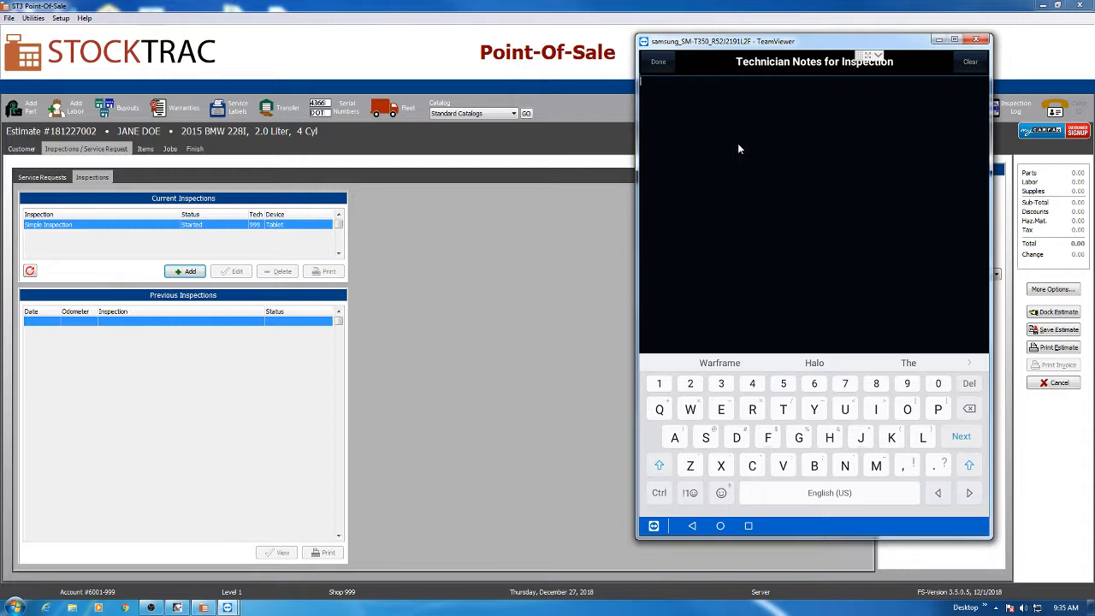
type("Tech Notes")
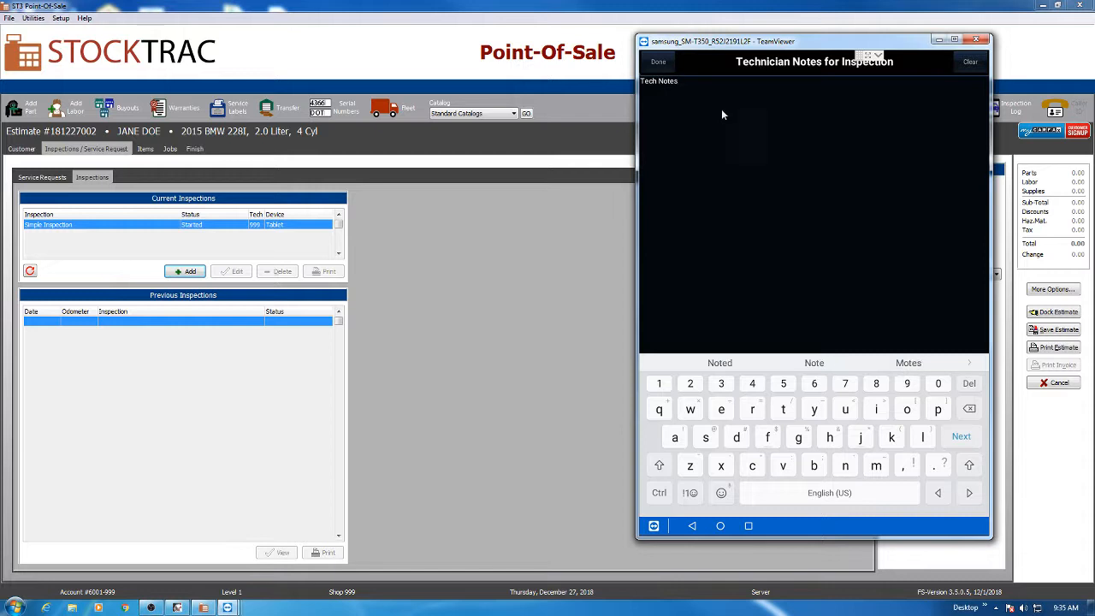
left_click(658, 61)
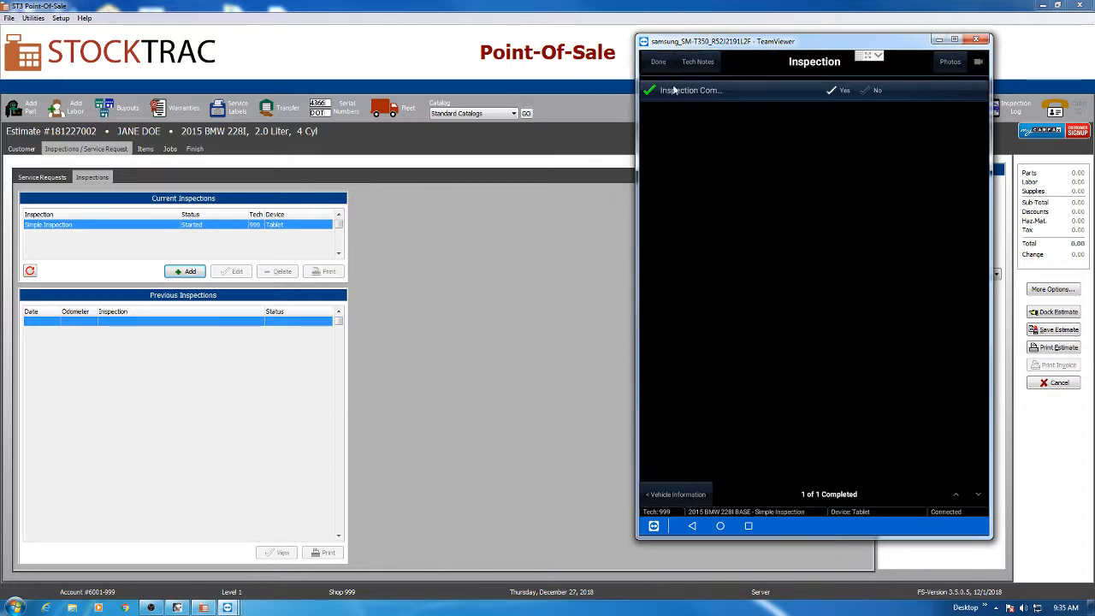
left_click(659, 64)
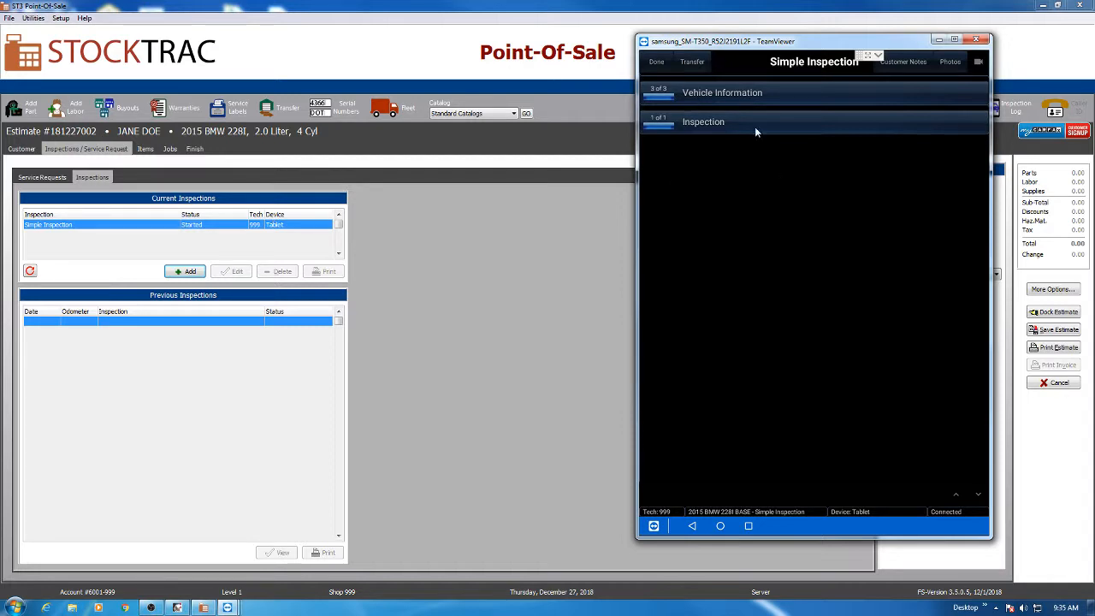
left_click(705, 62)
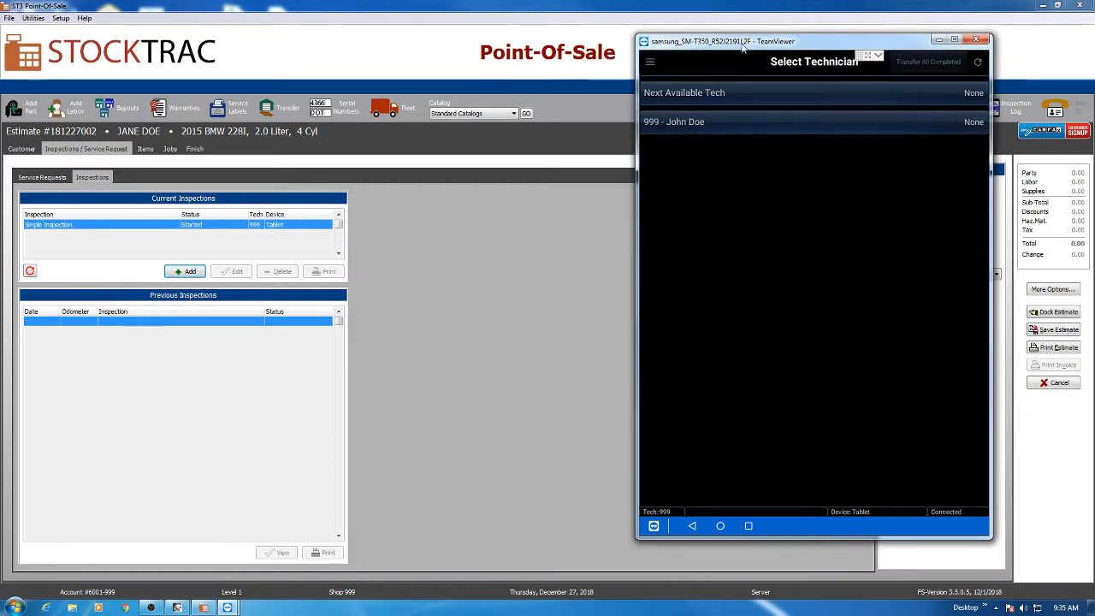
Return to StockTrac Point-Of-Sale, refresh the estimate's current inspections and check the Inspection Log
left_click_drag(743, 41, 1094, 8)
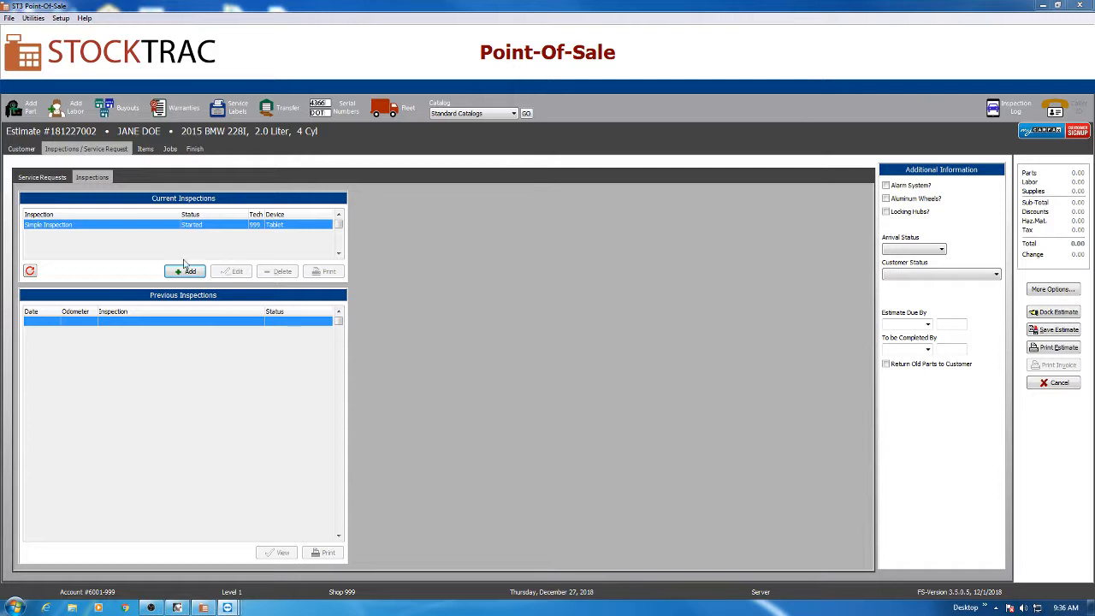
left_click(29, 272)
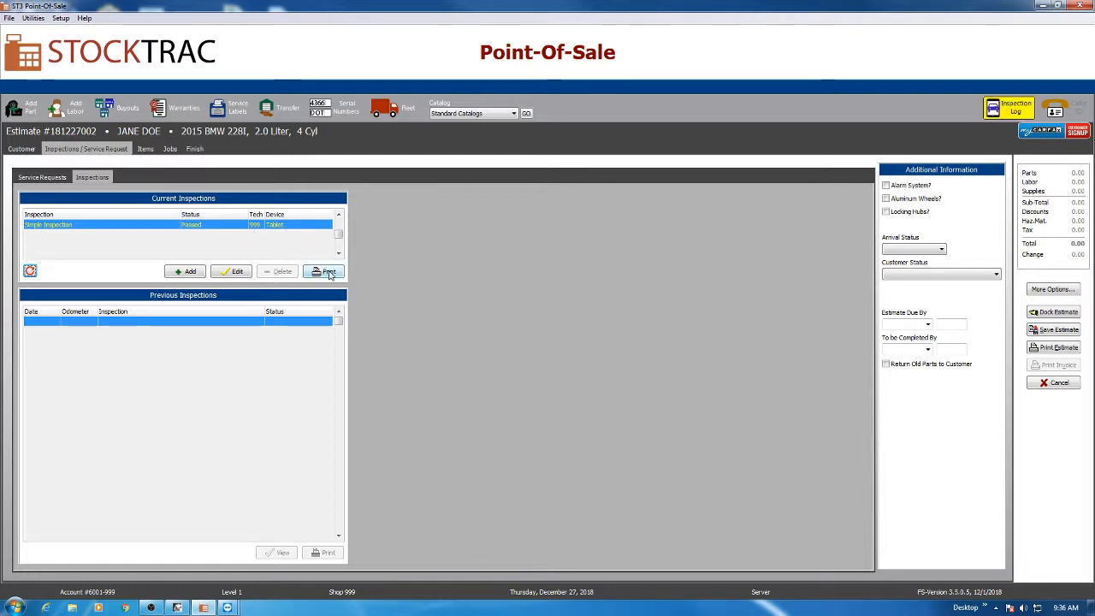
left_click(1012, 110)
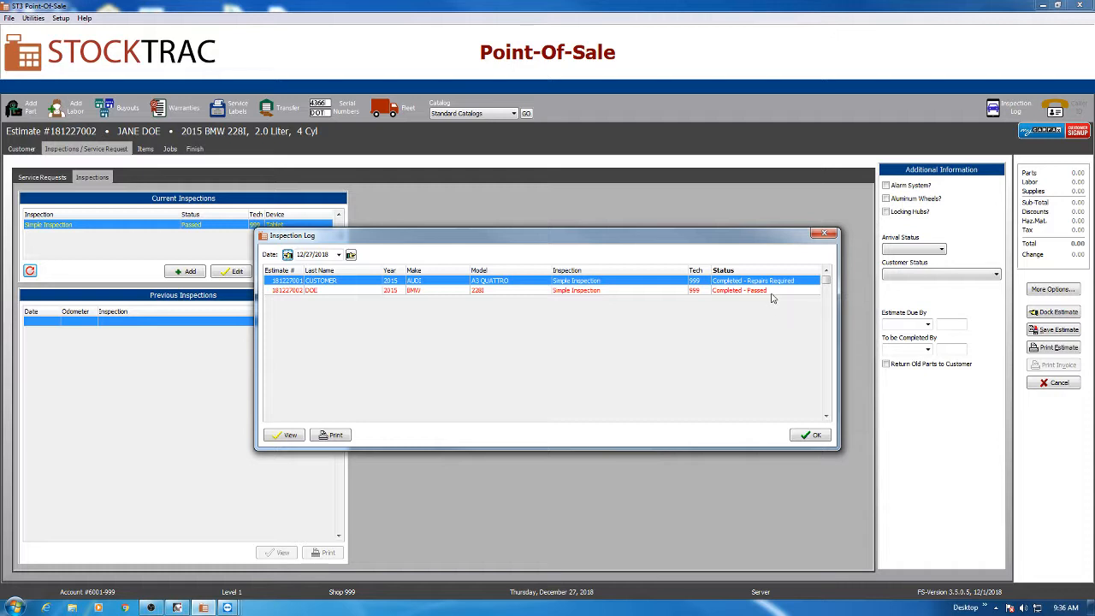
left_click(814, 435)
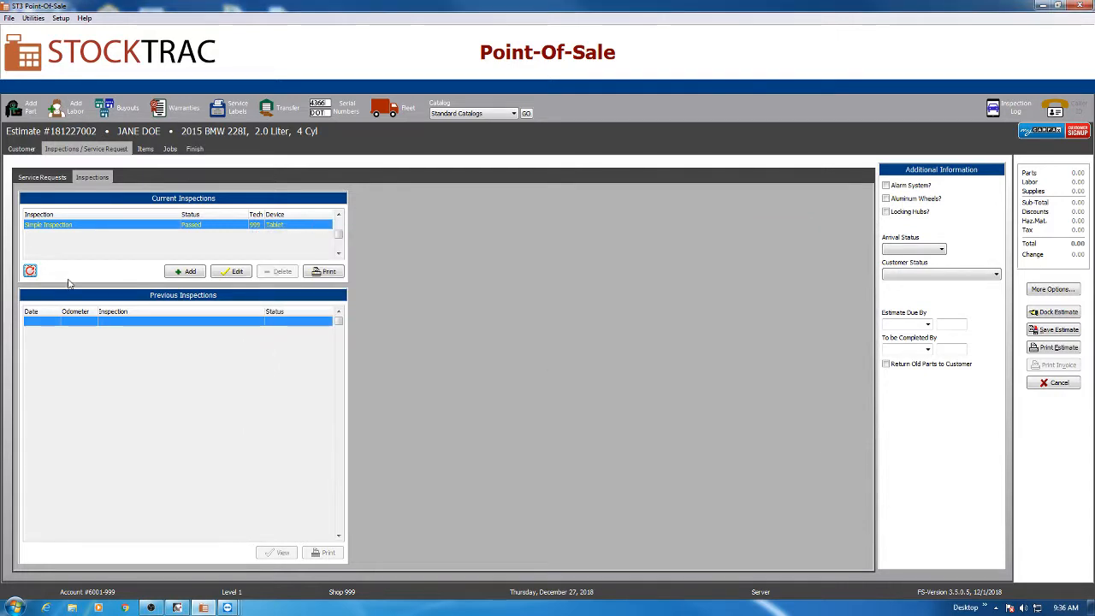
Preview the current Simple Inspection's printed report, review the customer symptoms, inspection answers and technician observations, and close the preview
left_click(323, 271)
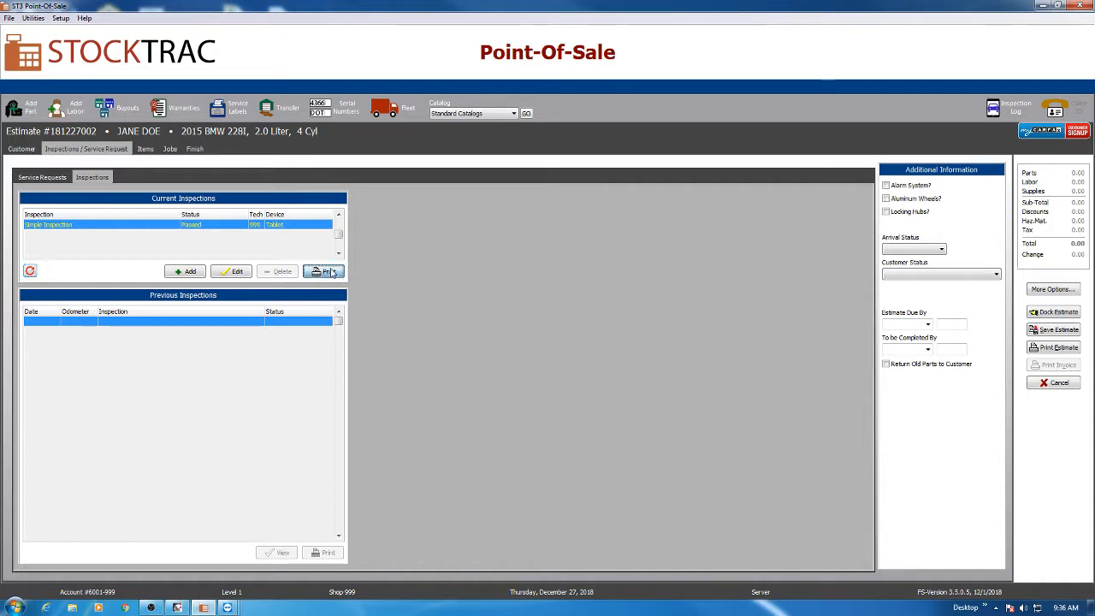
left_click(602, 324)
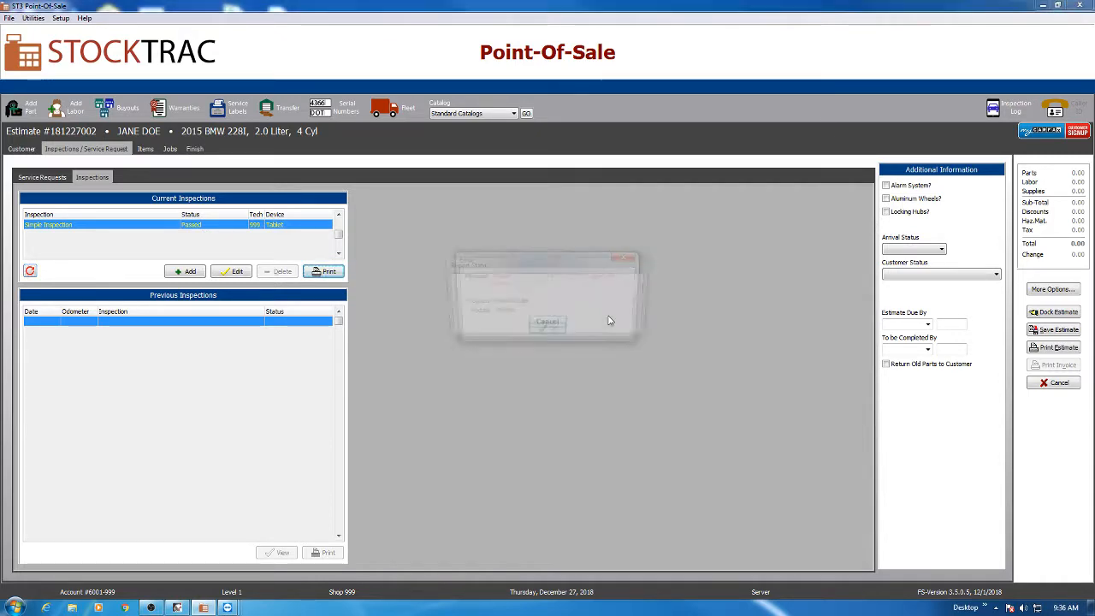
left_click(563, 330)
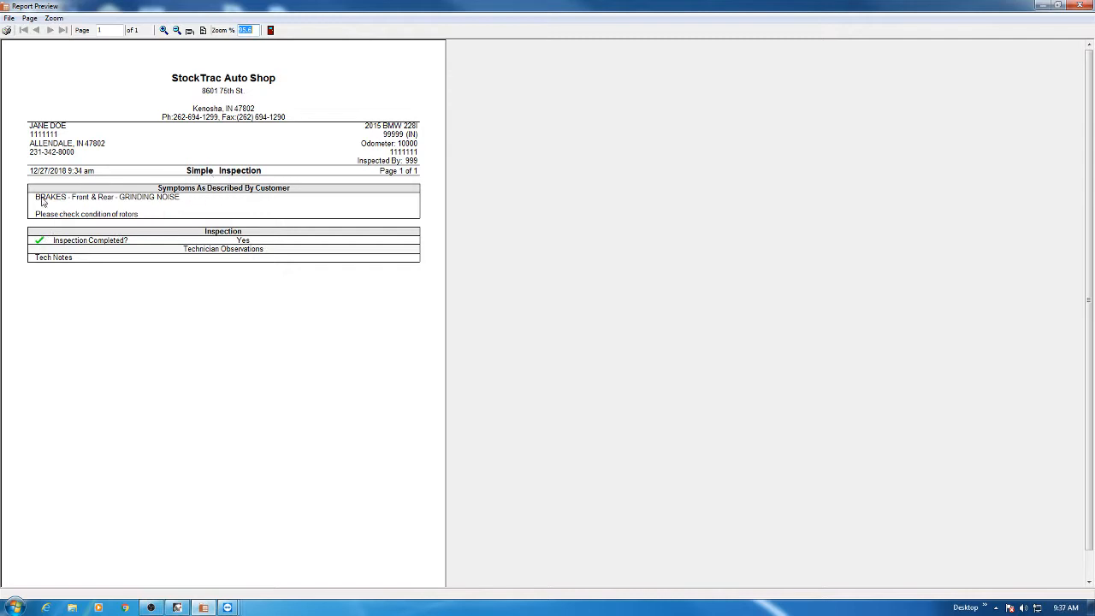
left_click(1080, 6)
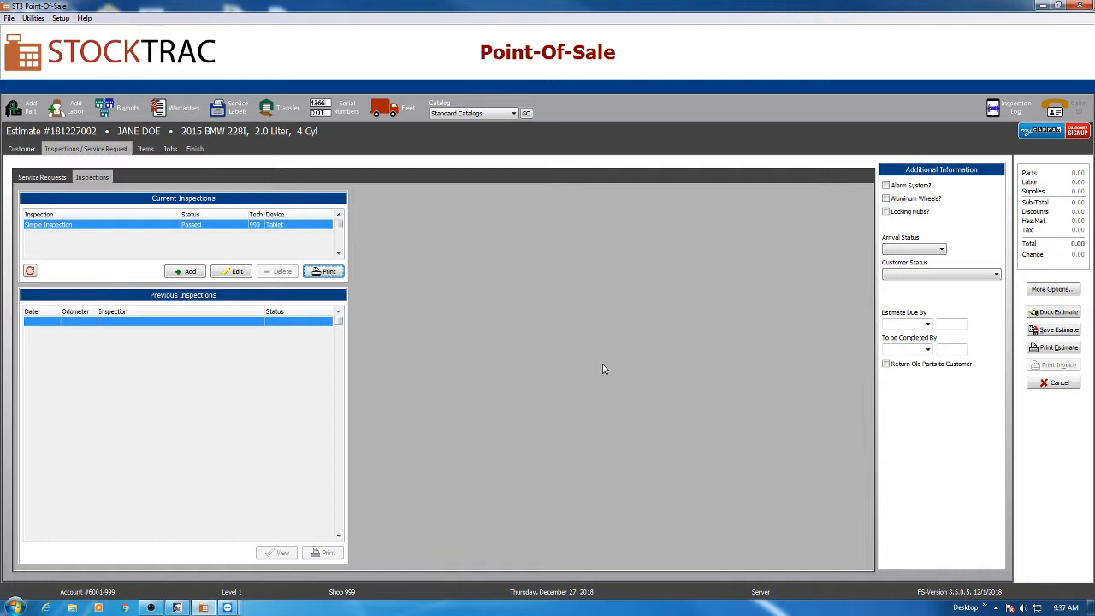
Change the Simple Inspection's "Inspection Completed?" answer to No, extend its tech notes to "Tech Notes edit" and save the changes
left_click(239, 272)
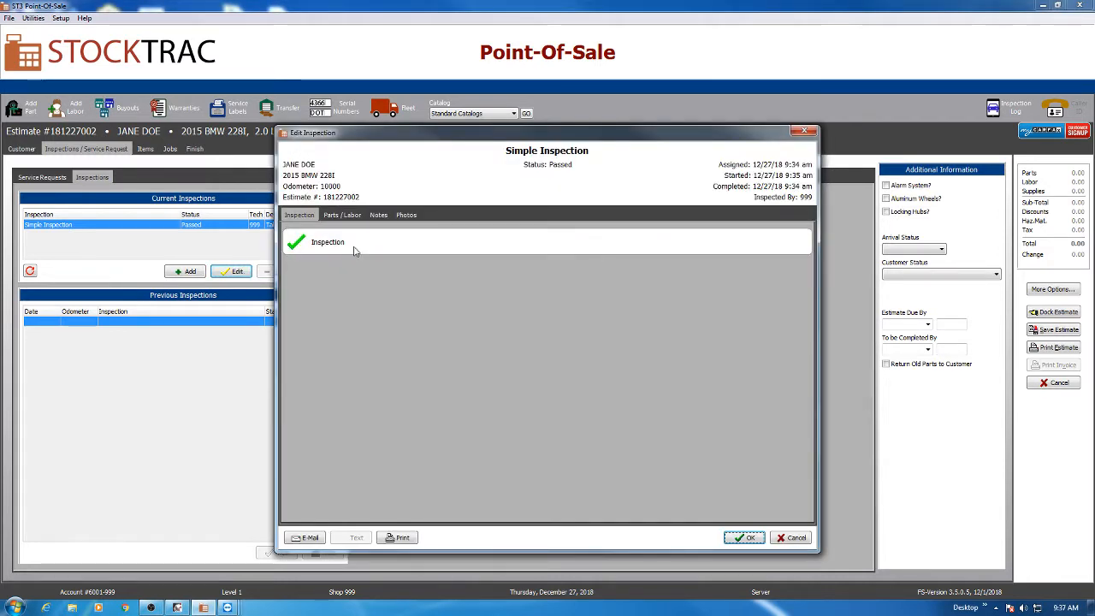
left_click(378, 240)
left_click(534, 264)
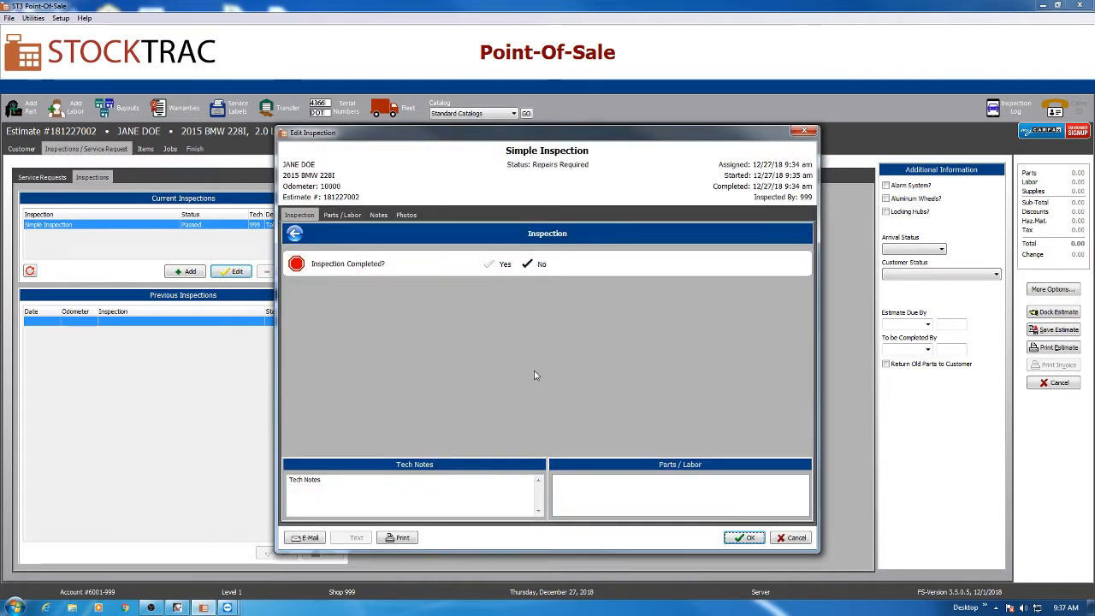
left_click(415, 506)
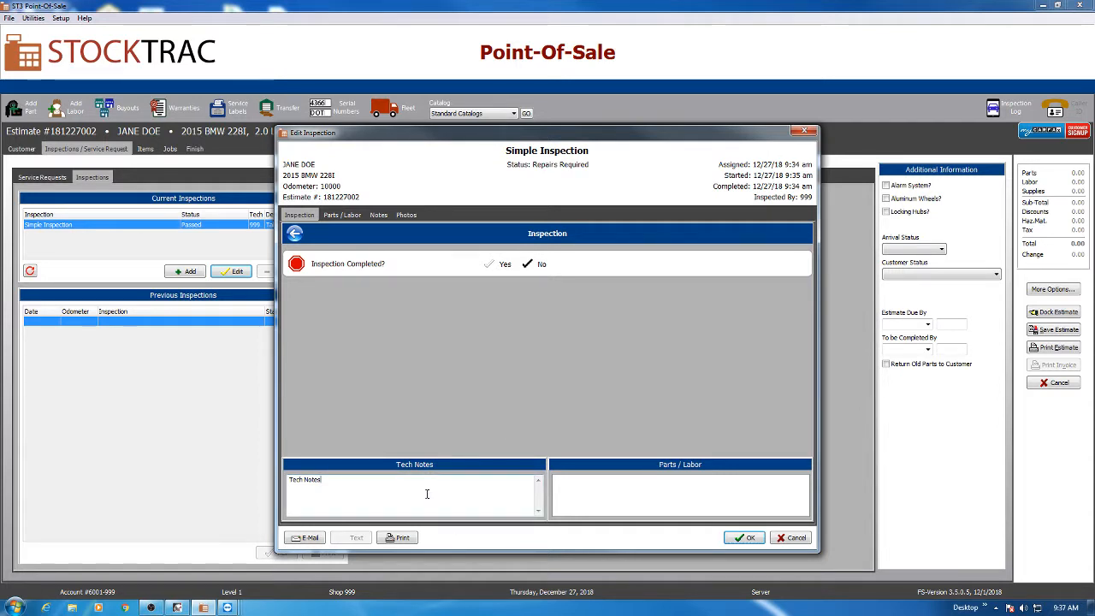
type("edit")
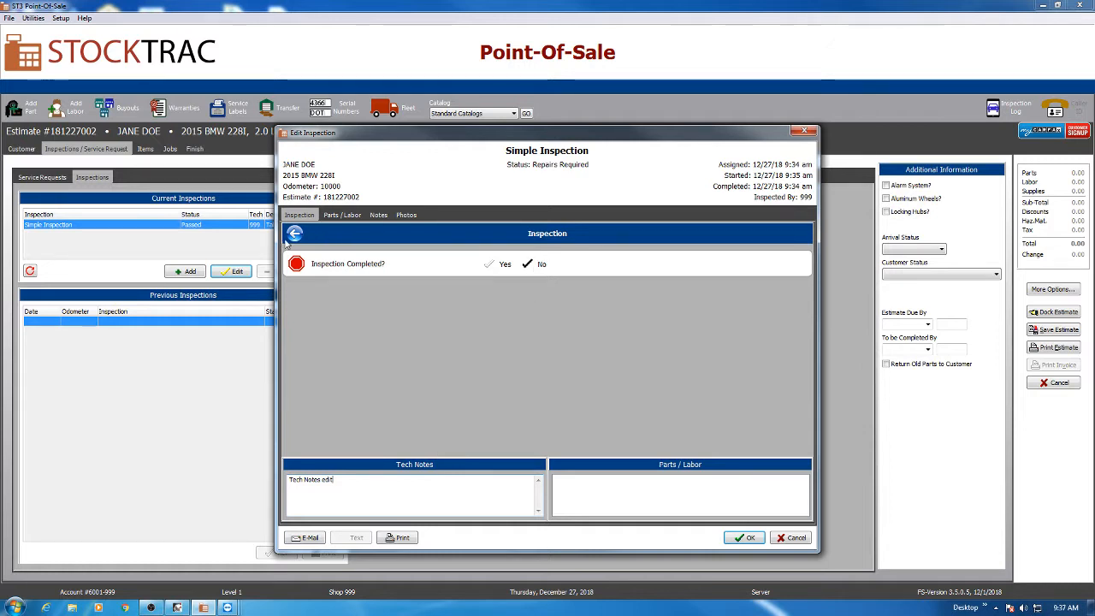
left_click(292, 235)
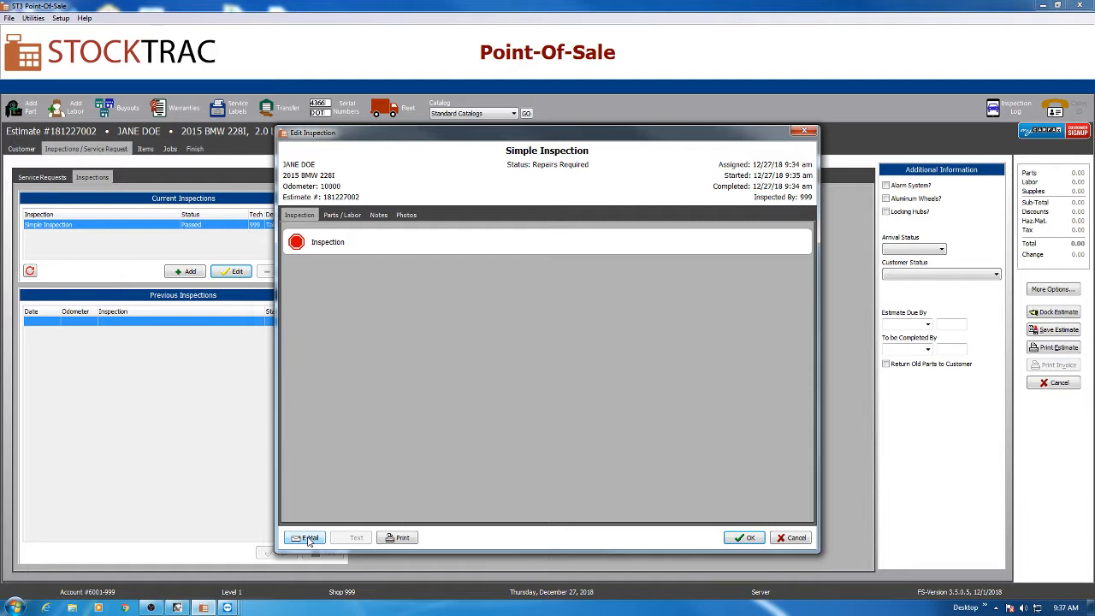
left_click(746, 538)
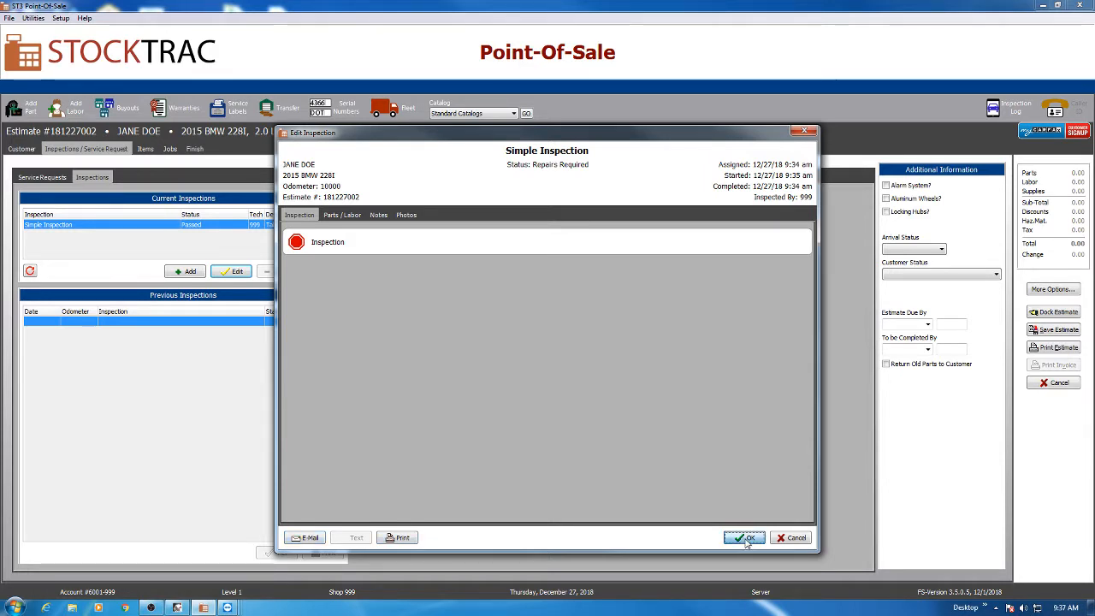